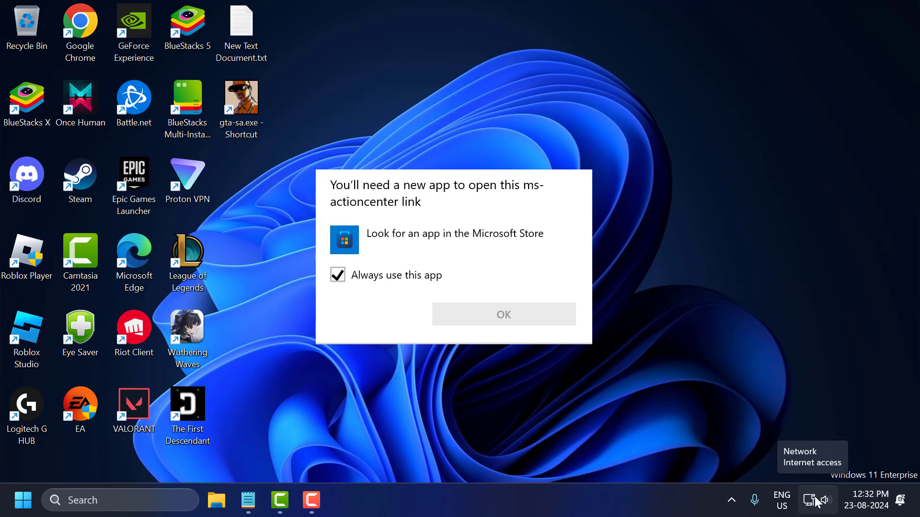
Dismiss the 'You'll need a new app to open this ms-actioncenter link' message with OK
click(610, 302)
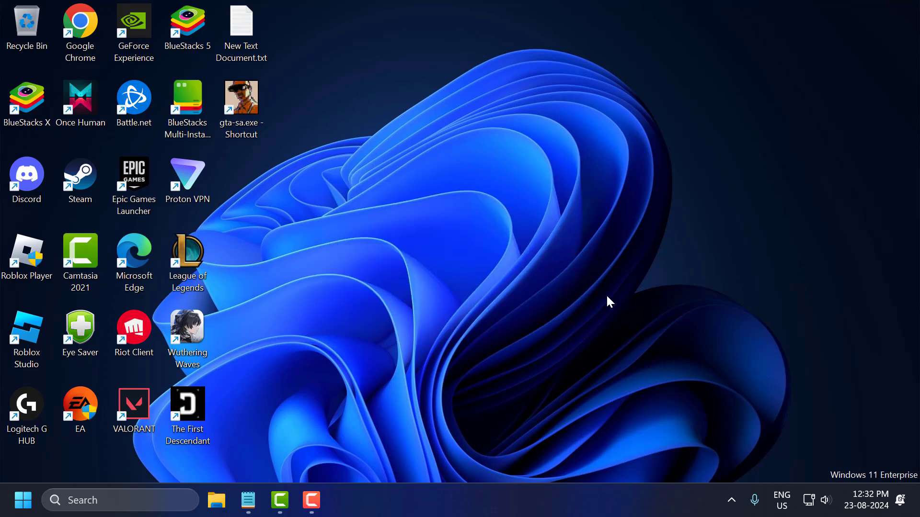
Browse from This PC through Local Disk (C:) into the Users folder
click(228, 507)
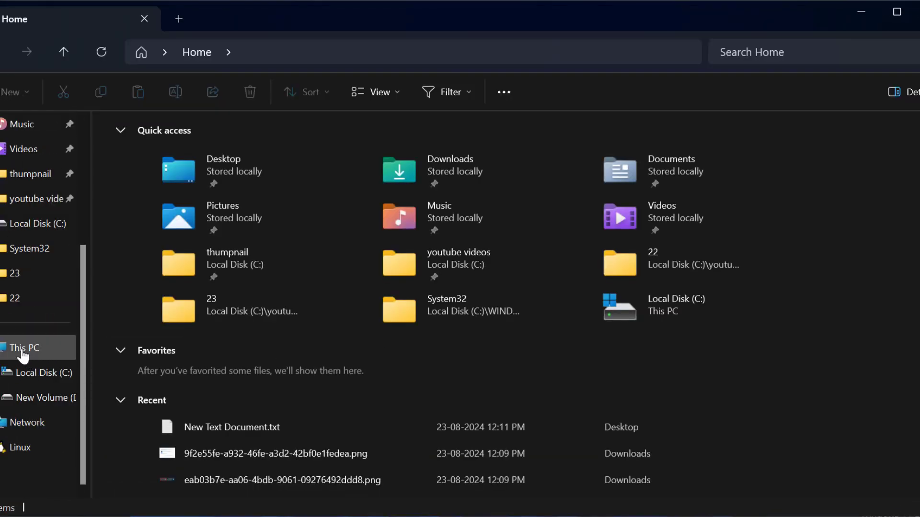
click(21, 352)
double_click(217, 174)
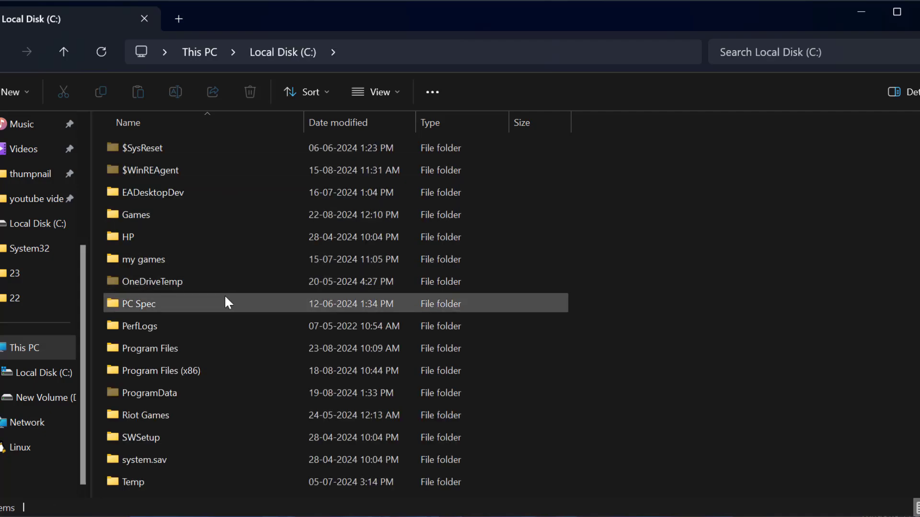
scroll(201, 364, down, 3)
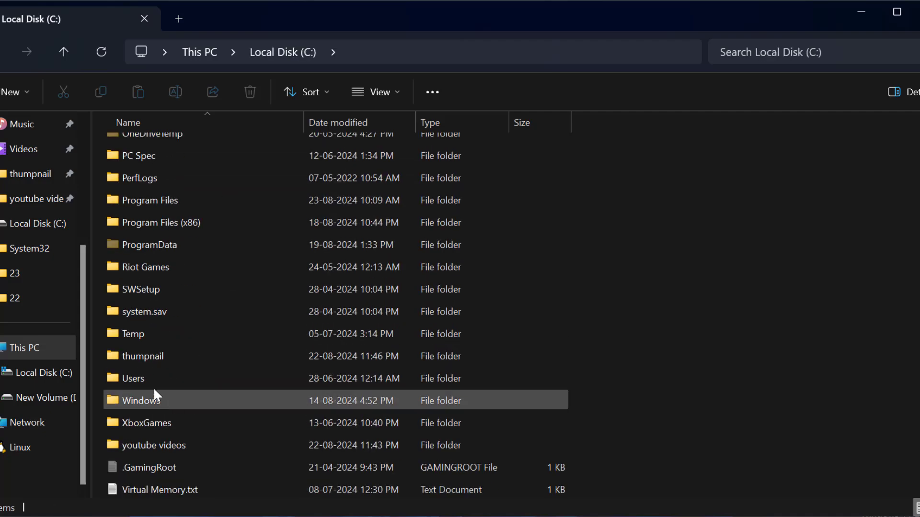
double_click(153, 378)
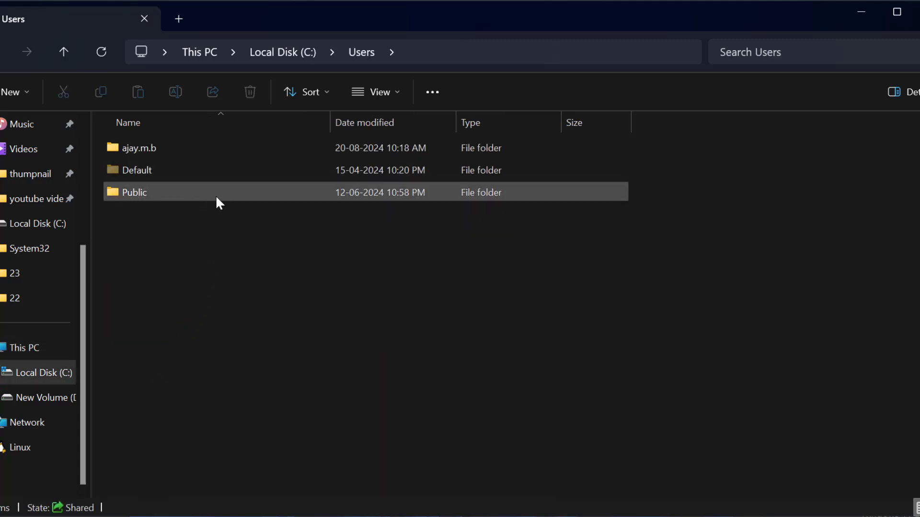
Select the user's profile folder, then briefly bring up and dismiss the Start menu
click(126, 152)
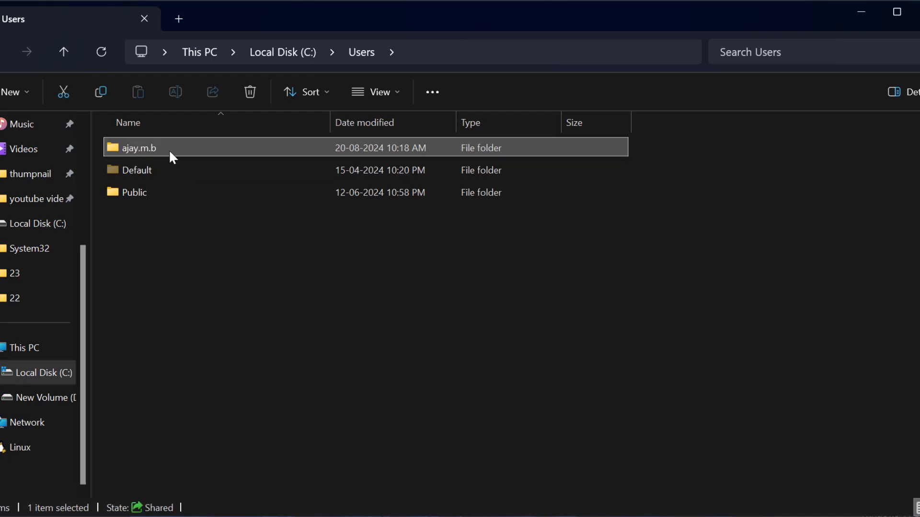
mouse_move(203, 145)
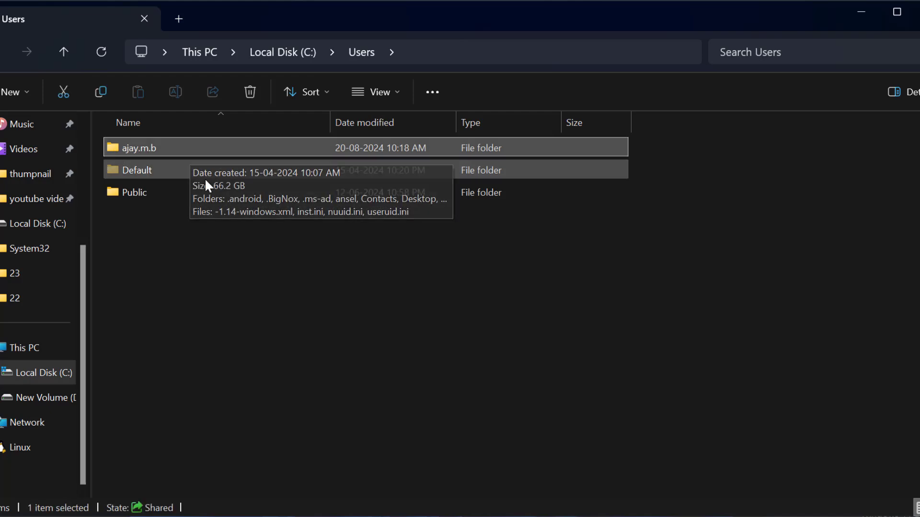
click(23, 500)
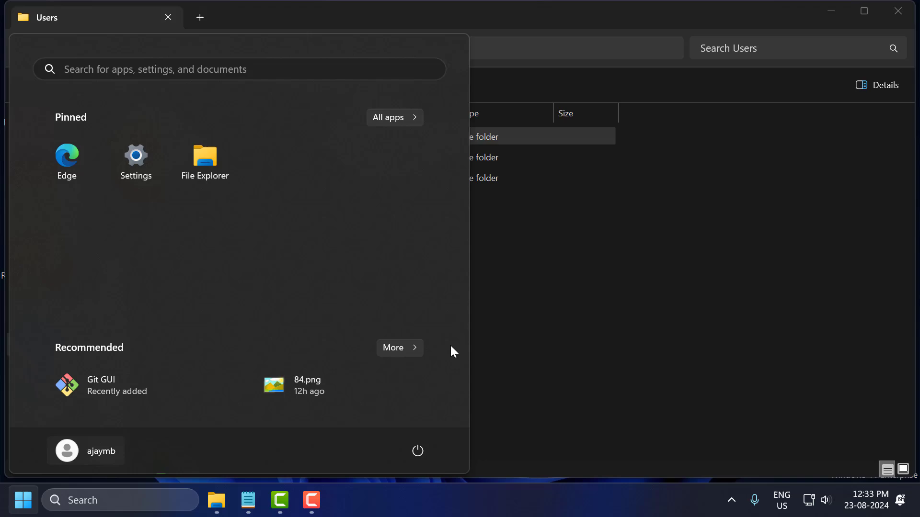
key(Escape)
mouse_move(166, 142)
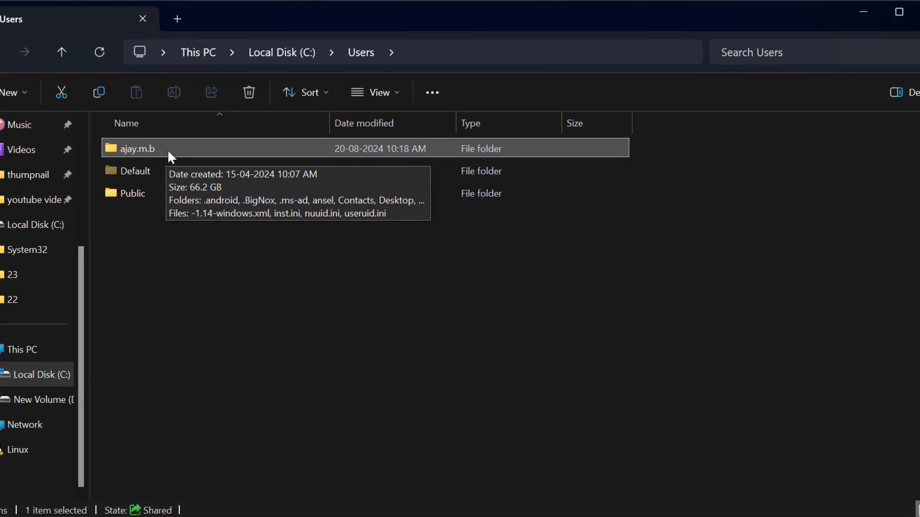
Enter the profile folder and turn on View > Show > Hidden items so AppData appears
double_click(167, 150)
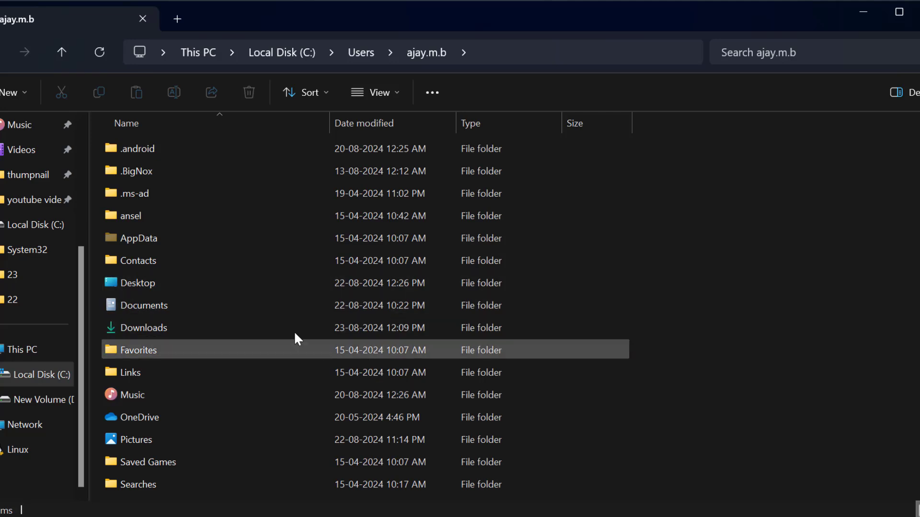
click(139, 238)
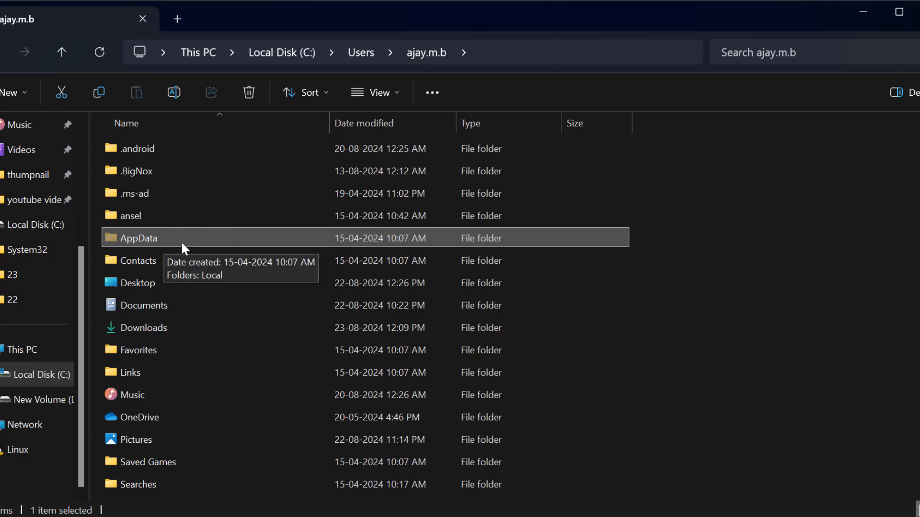
click(383, 91)
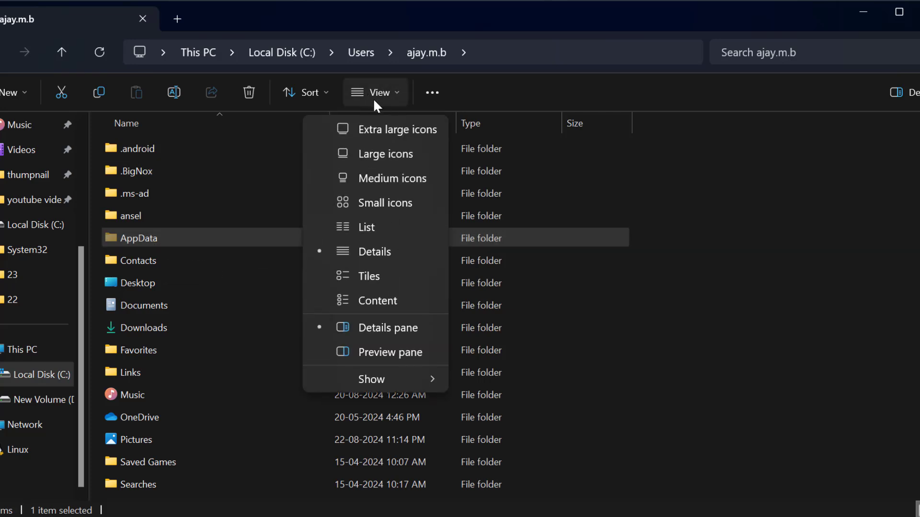
mouse_move(378, 375)
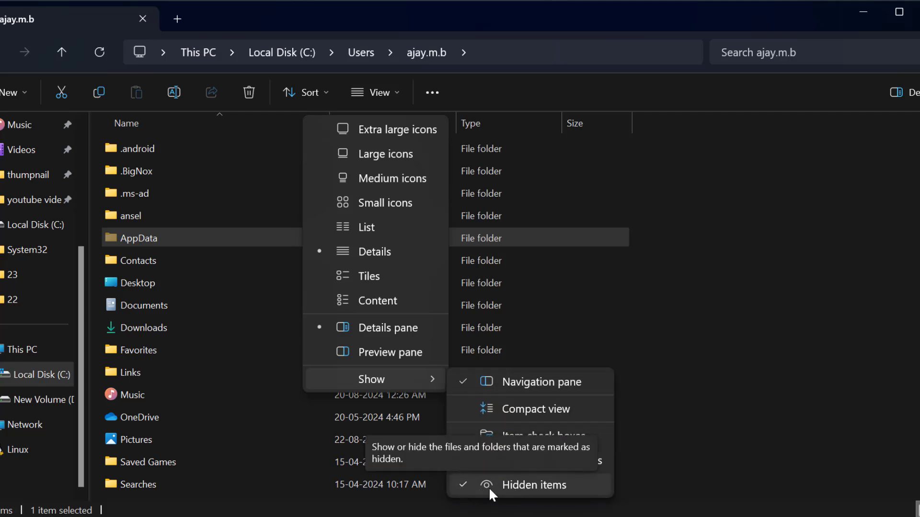
click(596, 485)
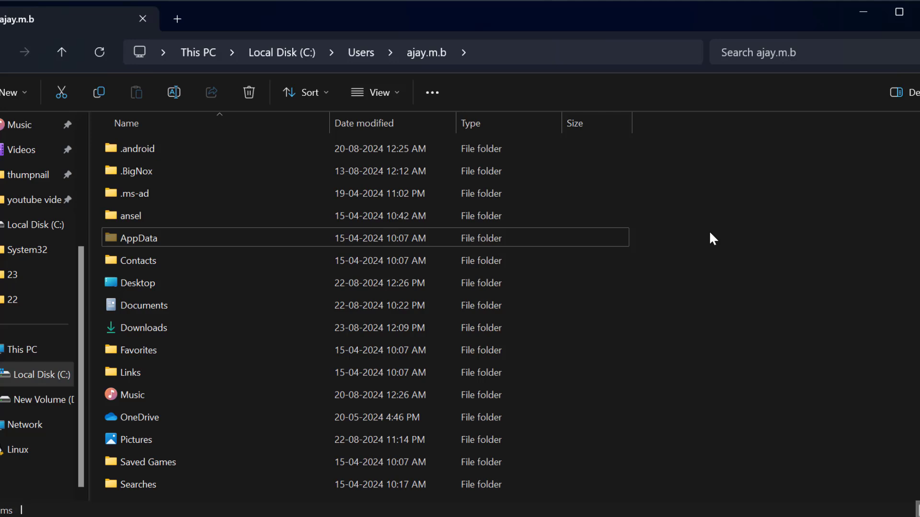
click(146, 242)
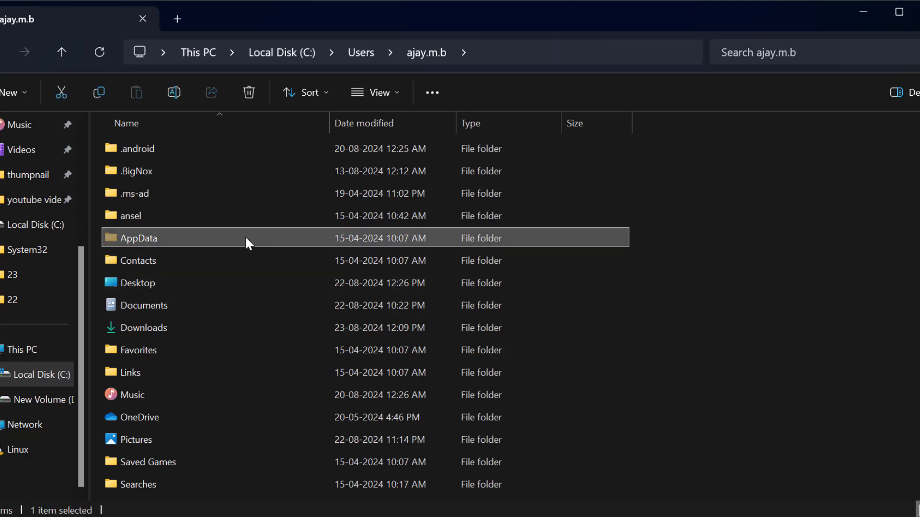
Drill down through AppData, Local, Microsoft_ and Windows into the Notification folder
double_click(148, 237)
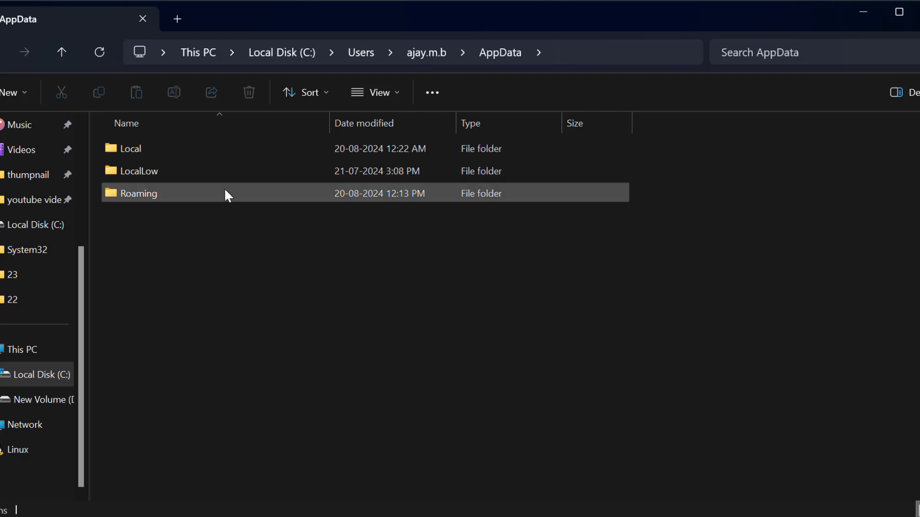
double_click(209, 150)
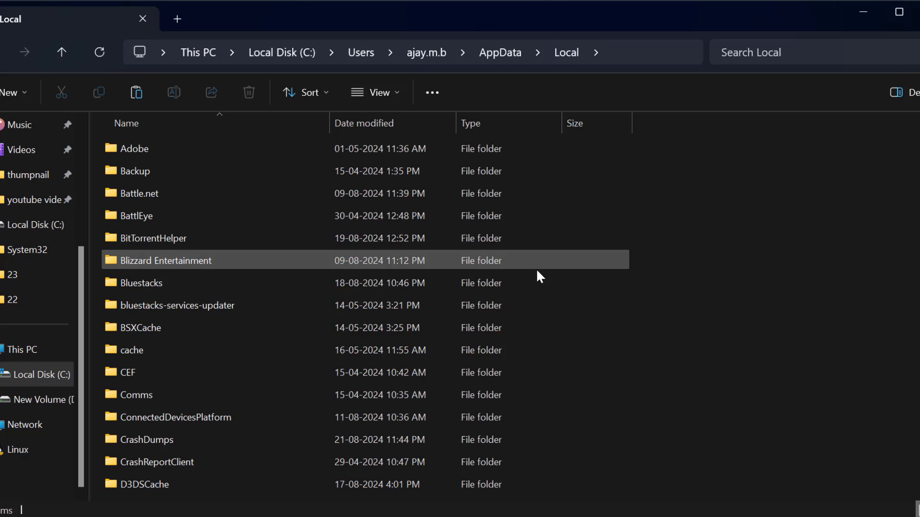
click(357, 310)
key(m)
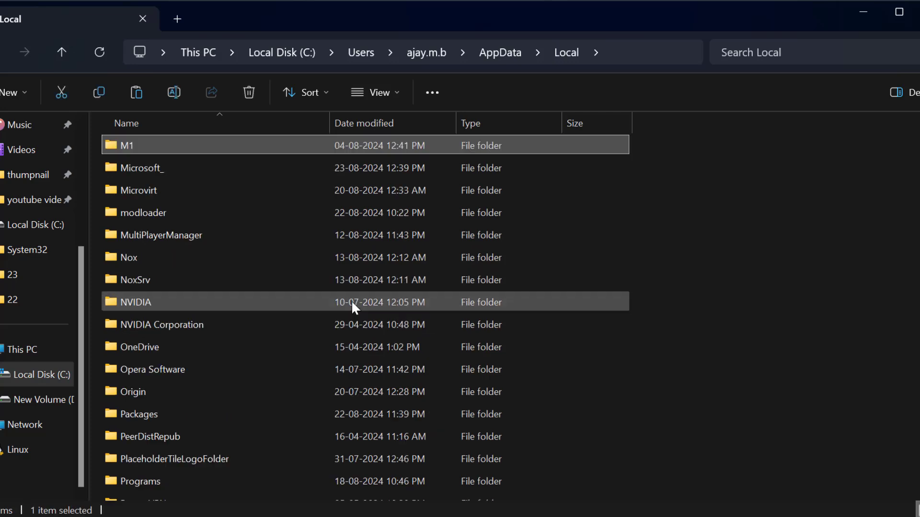
key(i)
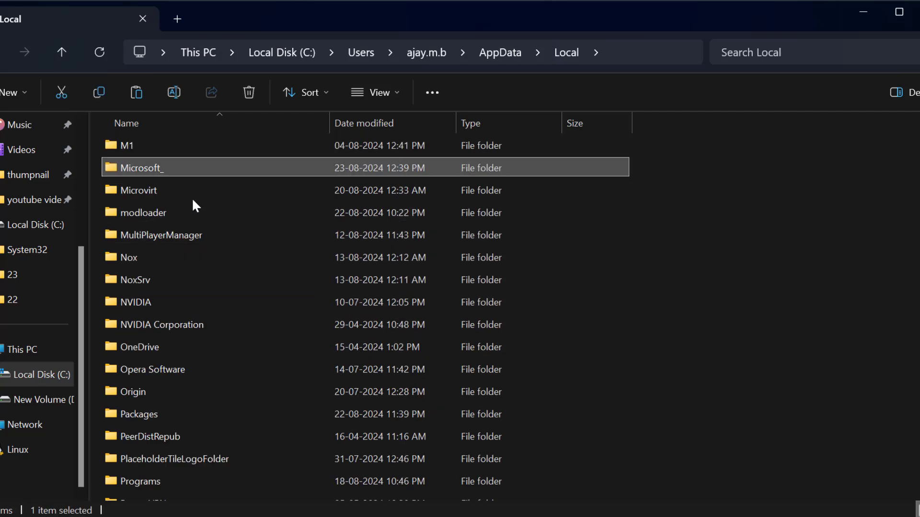
double_click(180, 168)
click(123, 153)
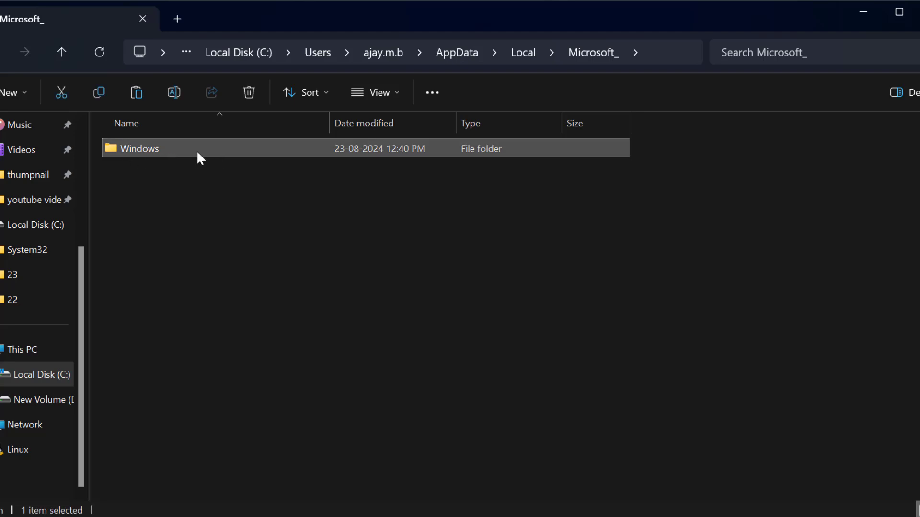
double_click(165, 152)
click(144, 158)
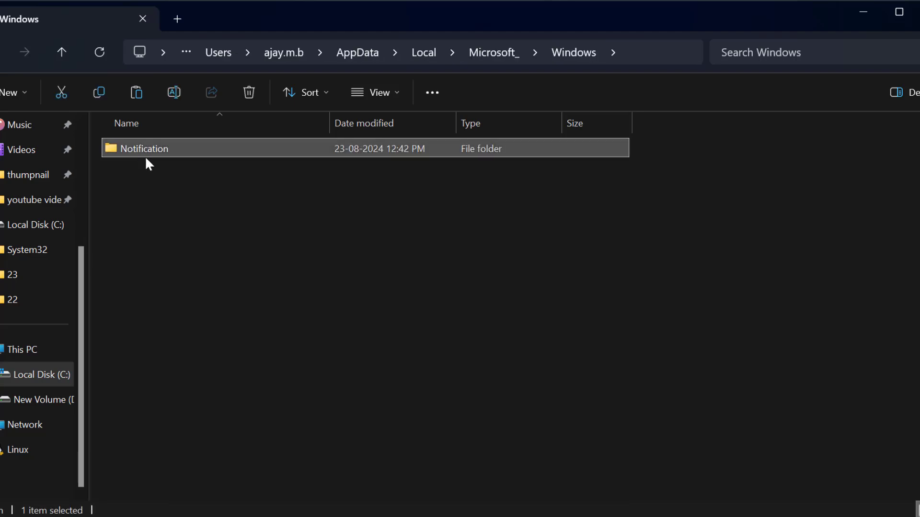
double_click(175, 149)
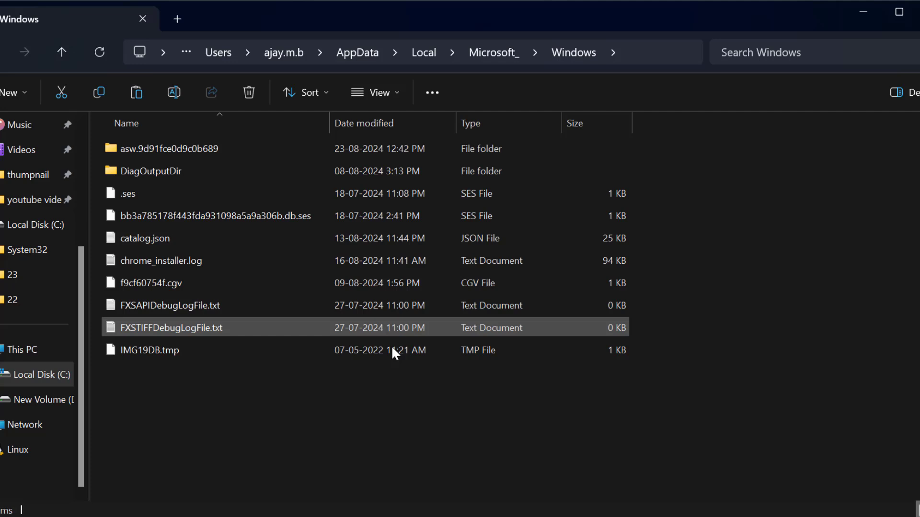
Select all ten Notification folder items, delete them, and close Explorer
drag(450, 456, 312, 142)
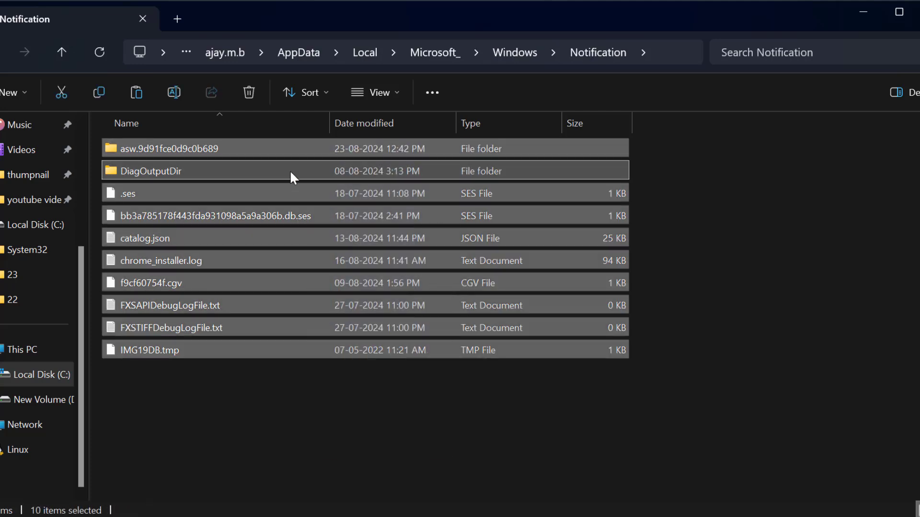
right_click(279, 208)
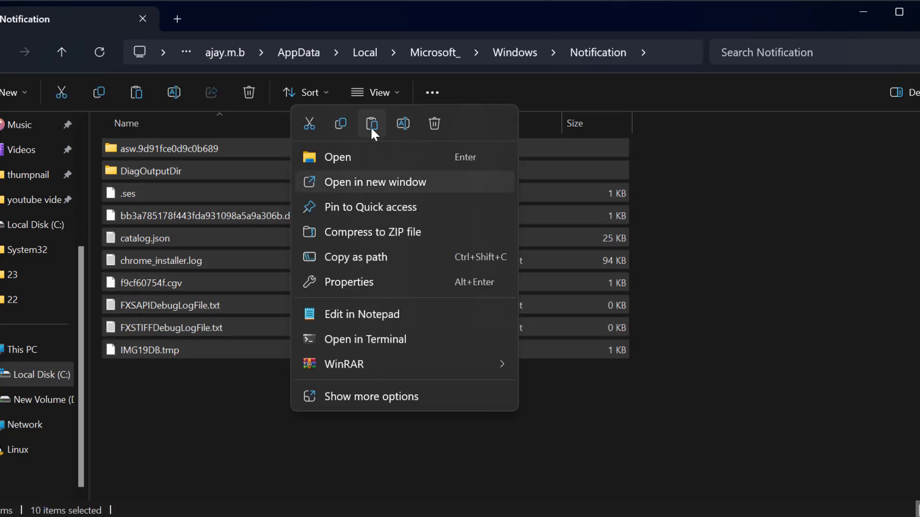
click(435, 125)
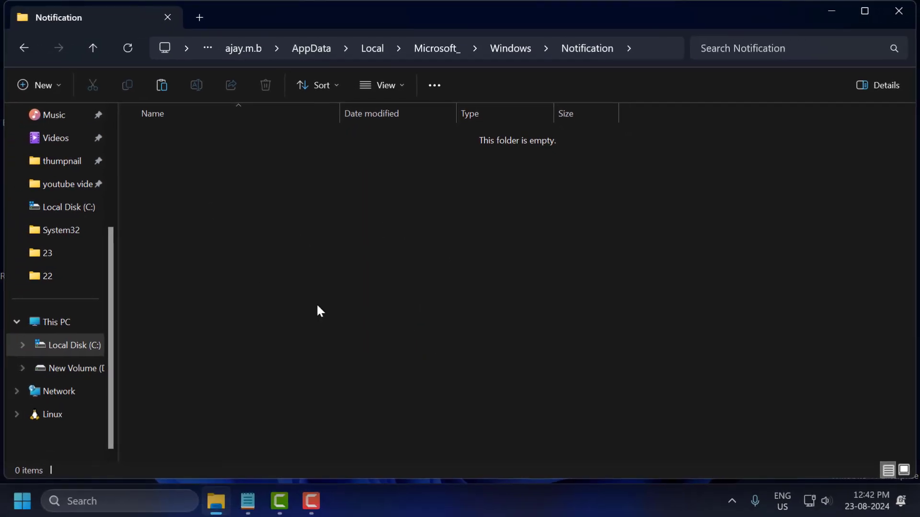
click(899, 11)
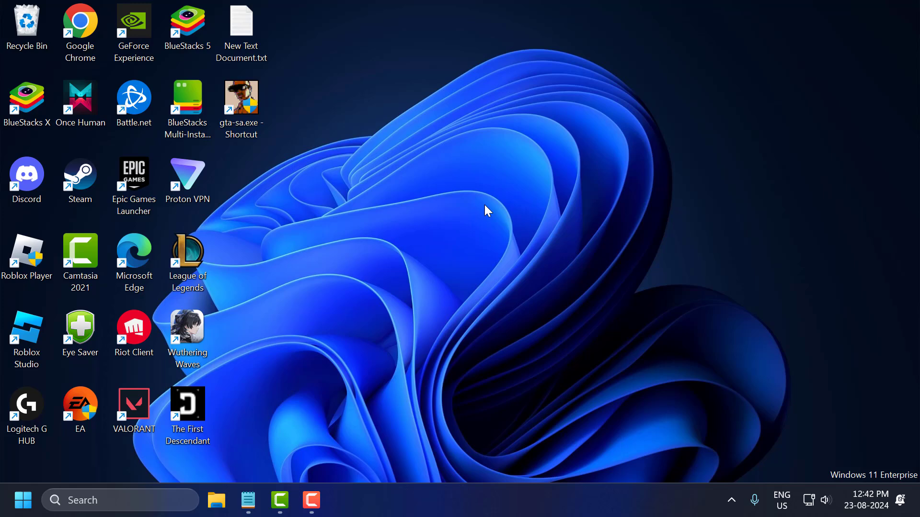
Search 'powe' and run Windows PowerShell as administrator
click(168, 499)
text(p)
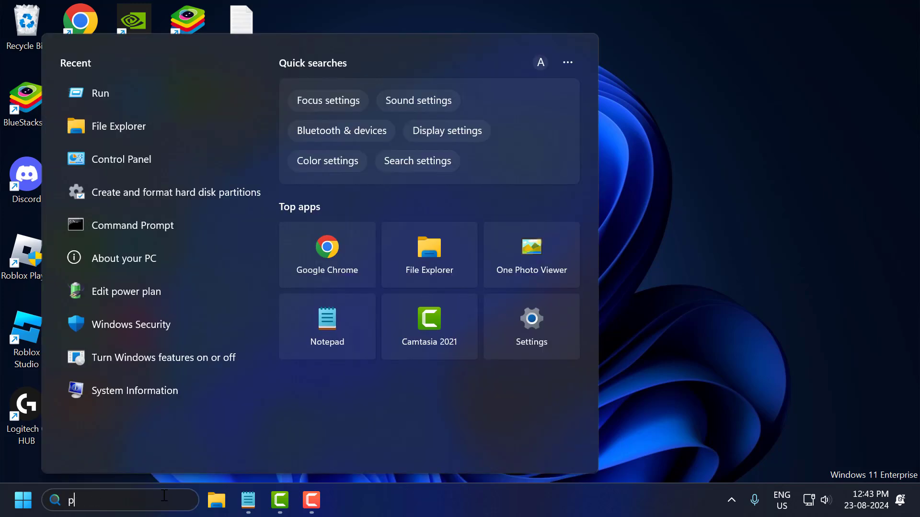
text(owe)
right_click(180, 141)
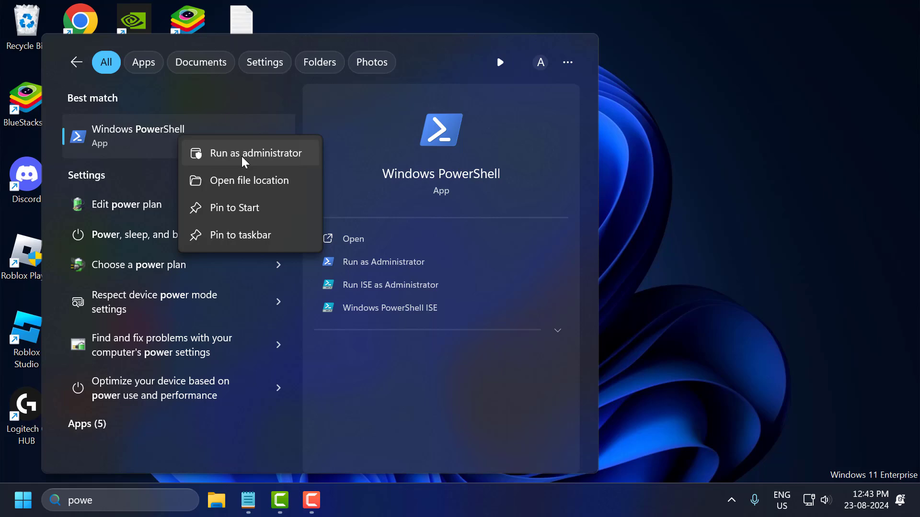
click(267, 162)
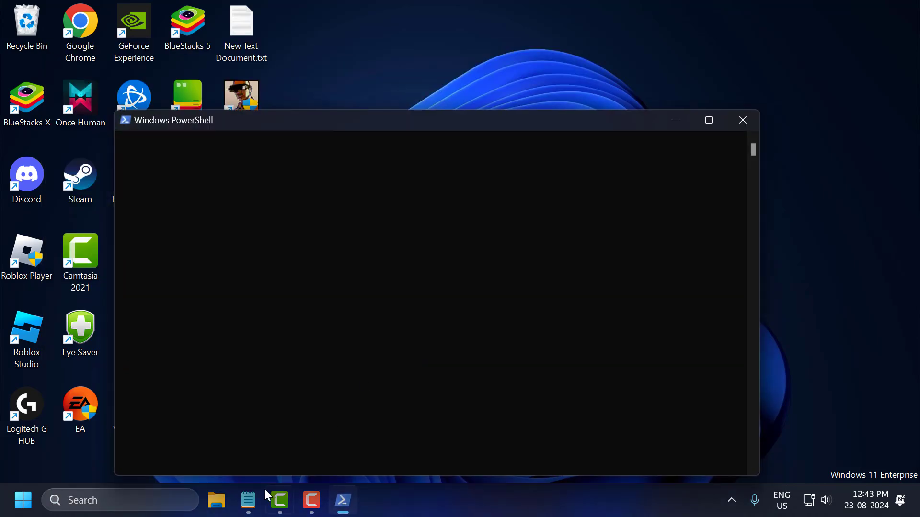
Copy the Get-AppxPackage re-register command from the Notepad notes
click(248, 500)
triple_click(354, 226)
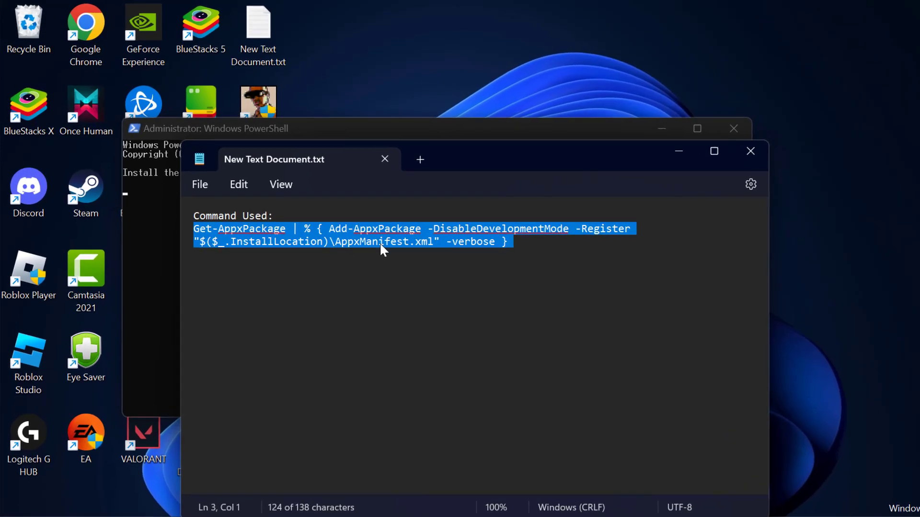
right_click(396, 241)
click(450, 72)
Paste the command into the admin PowerShell console, let it run, and close the console
click(675, 152)
right_click(367, 129)
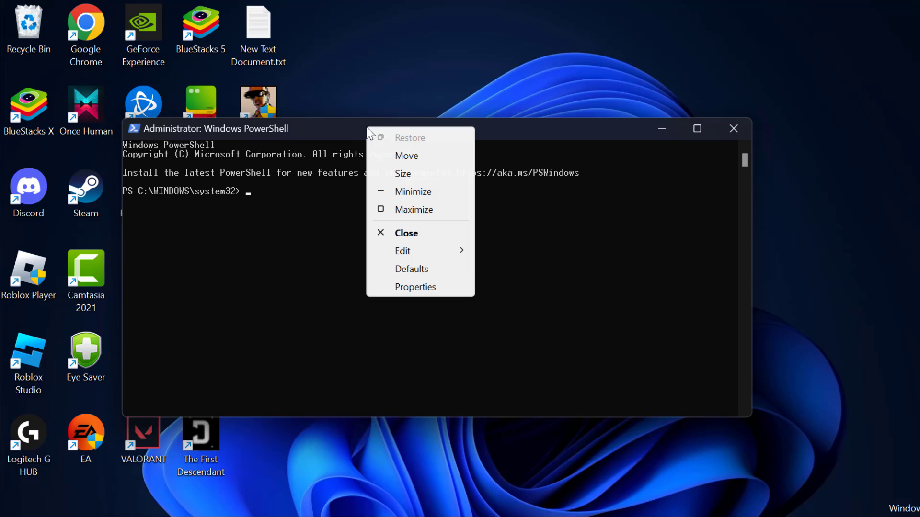
mouse_move(409, 252)
click(519, 291)
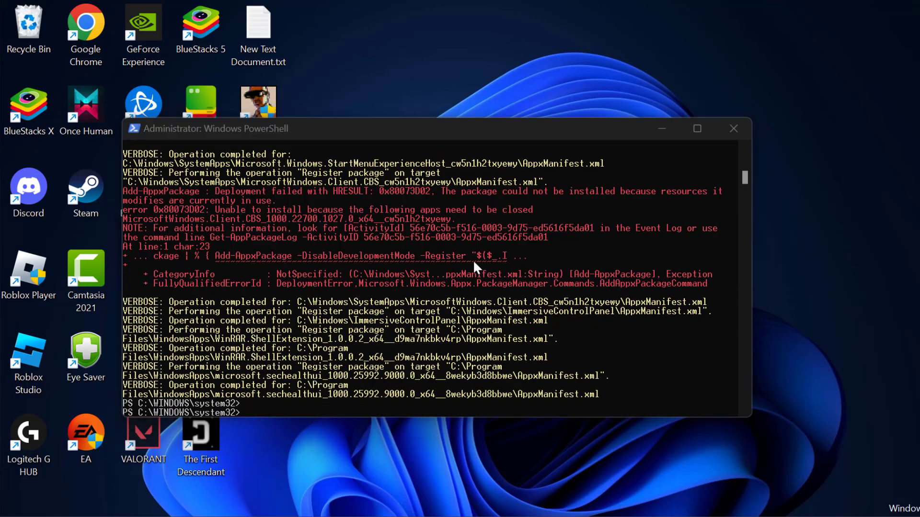
click(734, 130)
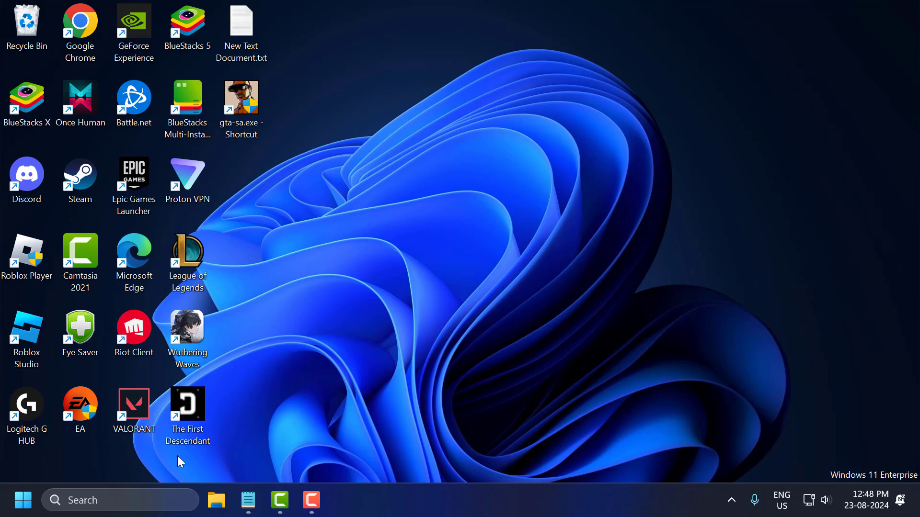
Search for gpedit.msc and launch the best match
click(146, 499)
text(gped)
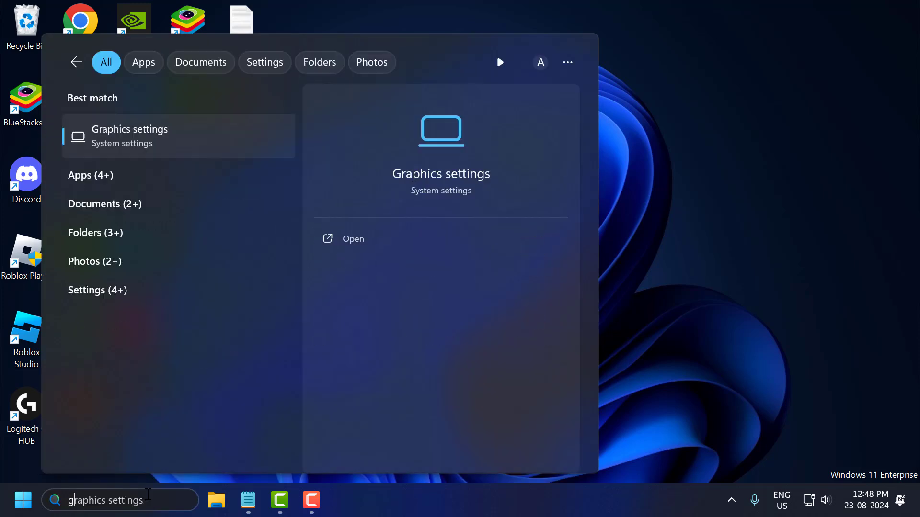
text(i)
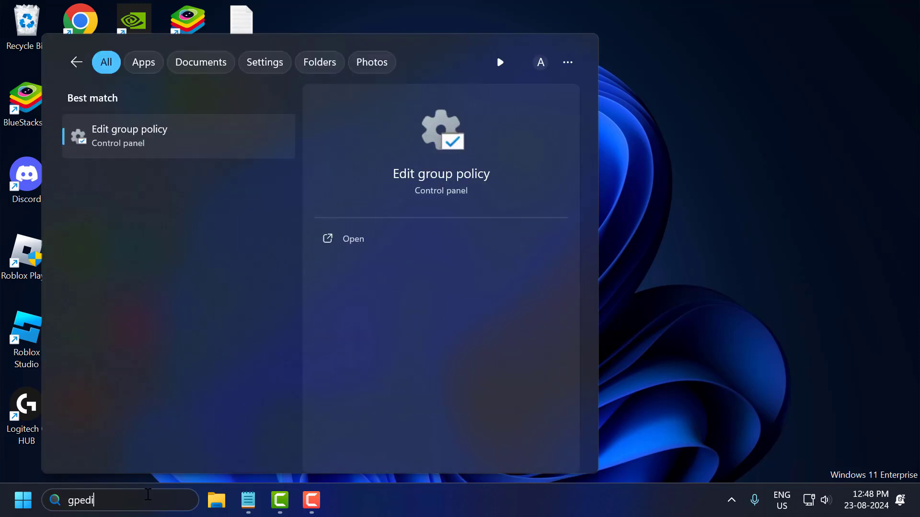
text(t.msc)
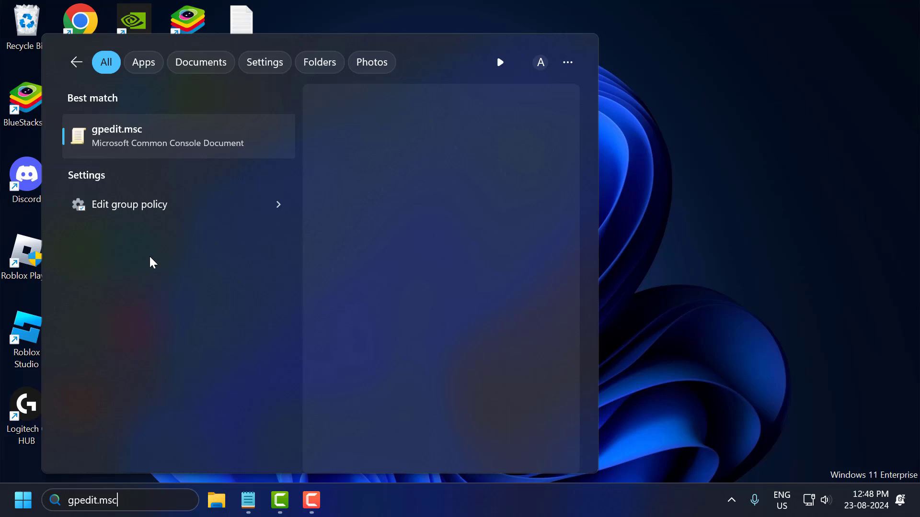
click(163, 142)
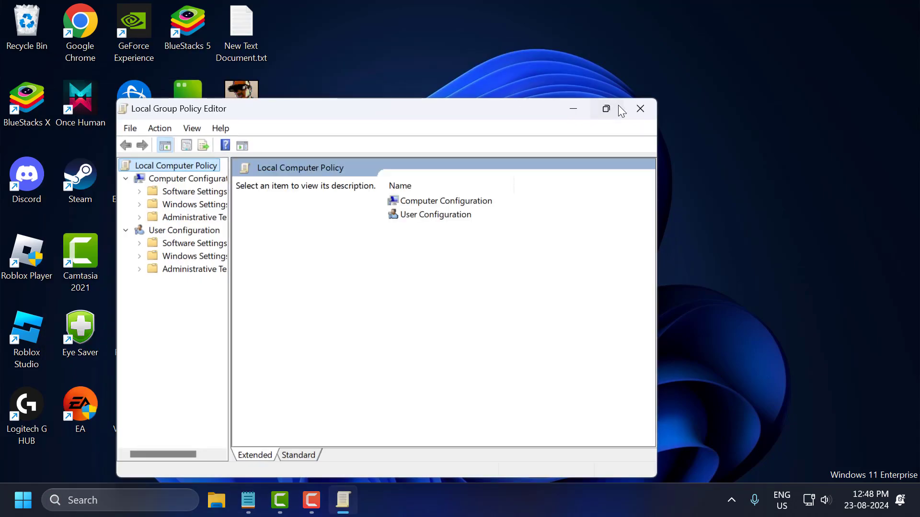
Maximize the editor and open User Configuration > Administrative Templates > Start Menu and Taskbar
click(621, 111)
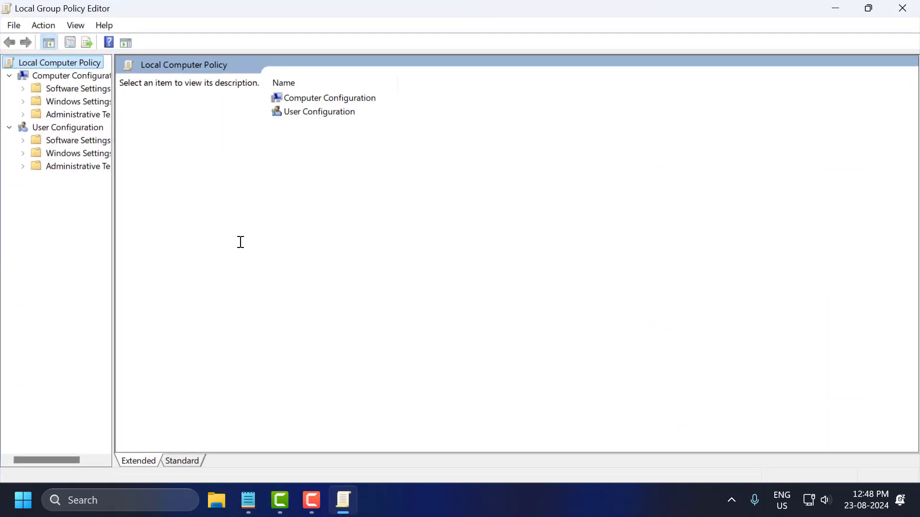
drag(113, 225, 246, 237)
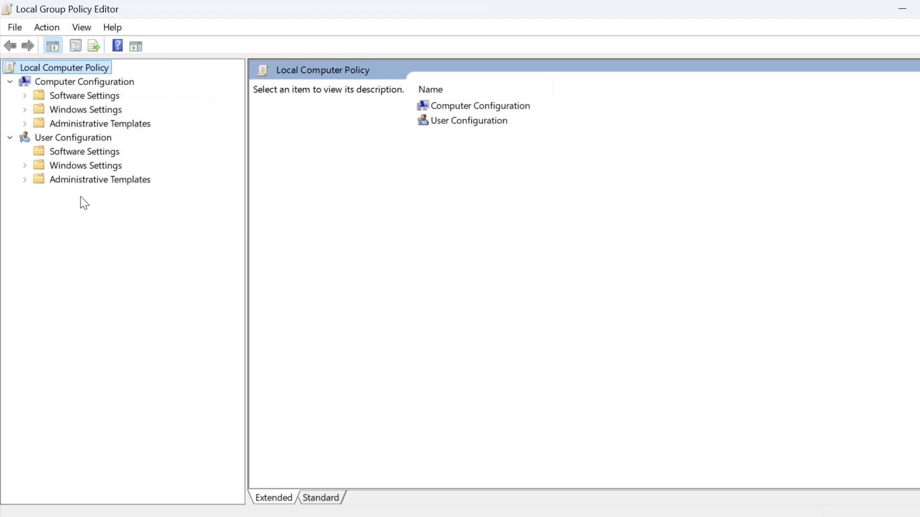
click(38, 180)
click(25, 179)
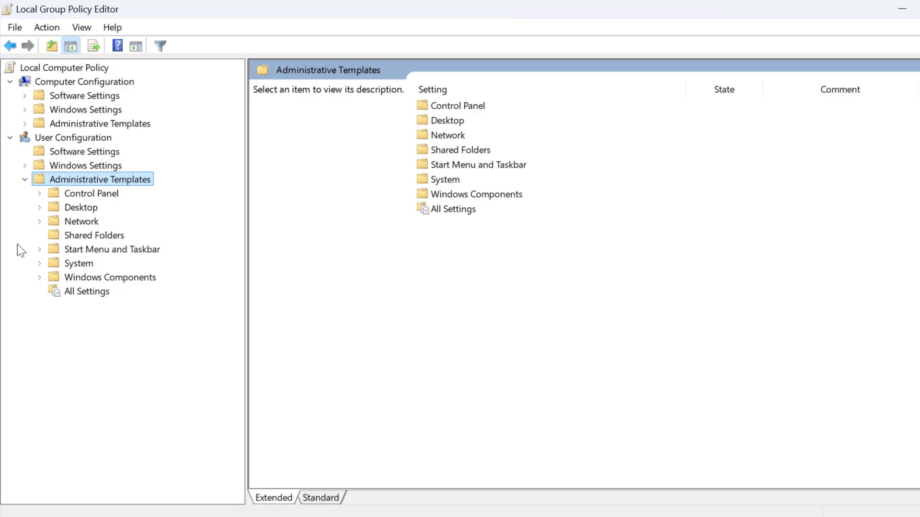
click(110, 250)
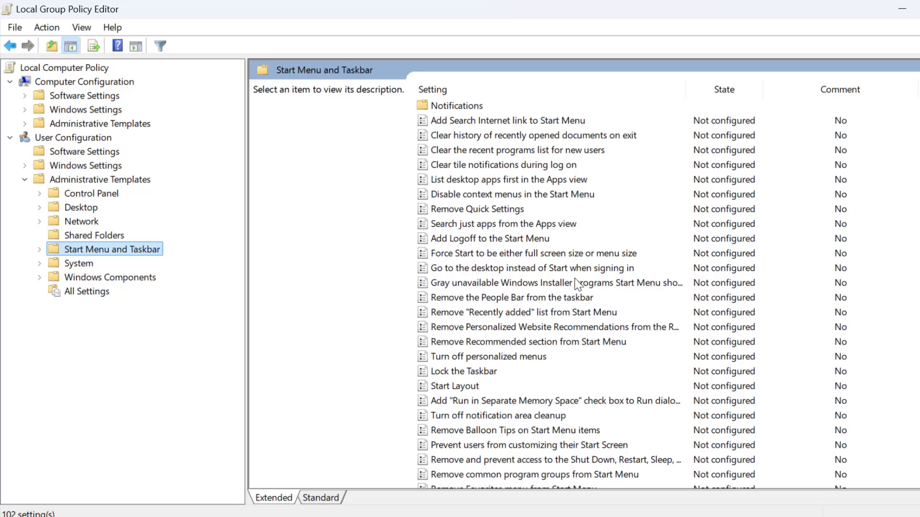
Scroll the policy list down to Remove Notifications and Action Center
click(556, 284)
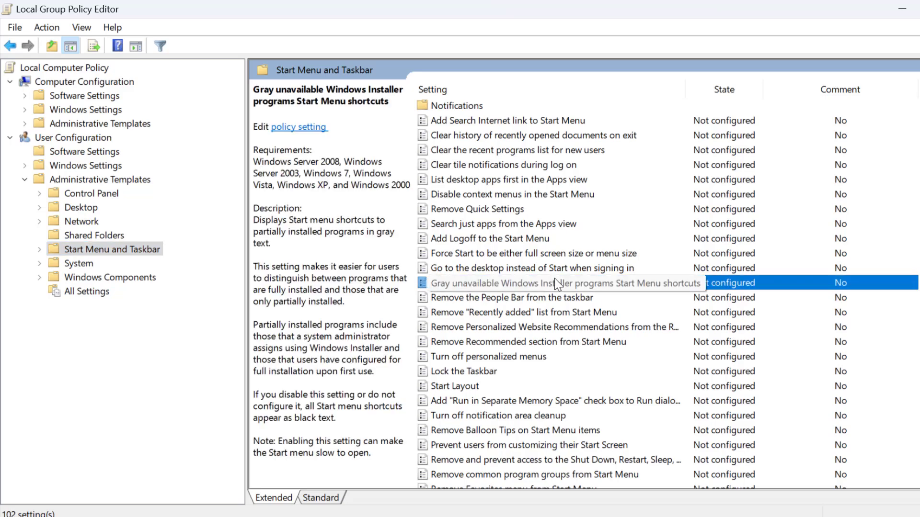
key(Down)
scroll(527, 319, down, 4)
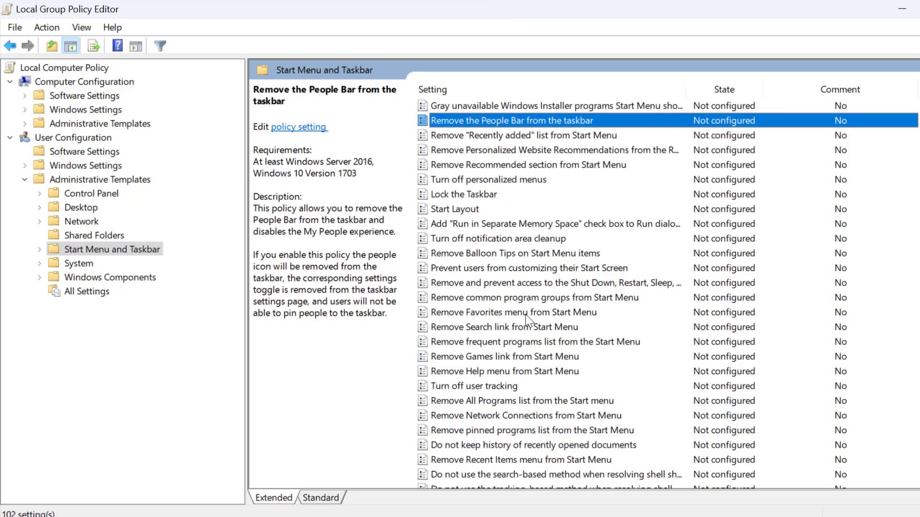
scroll(527, 318, down, 3)
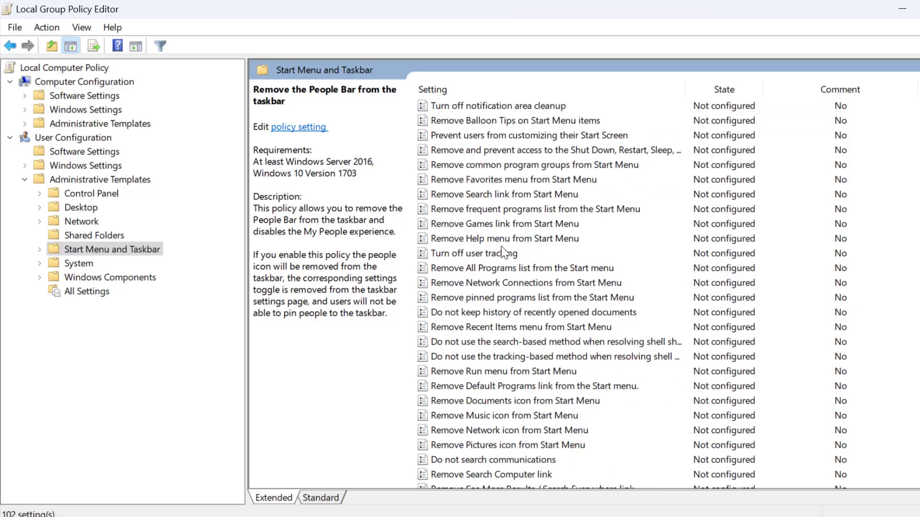
scroll(508, 263, down, 12)
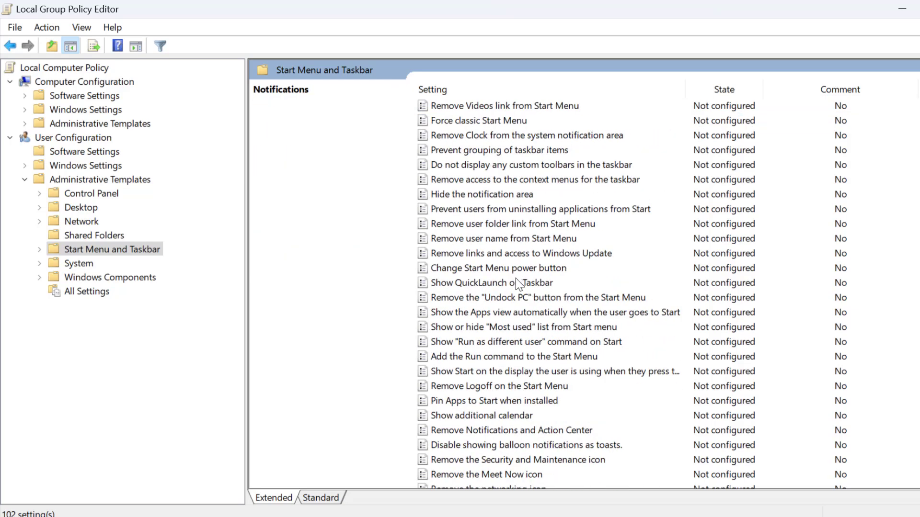
Switch Remove Notifications and Action Center to Disabled, Apply and OK, then exit the editor
click(498, 430)
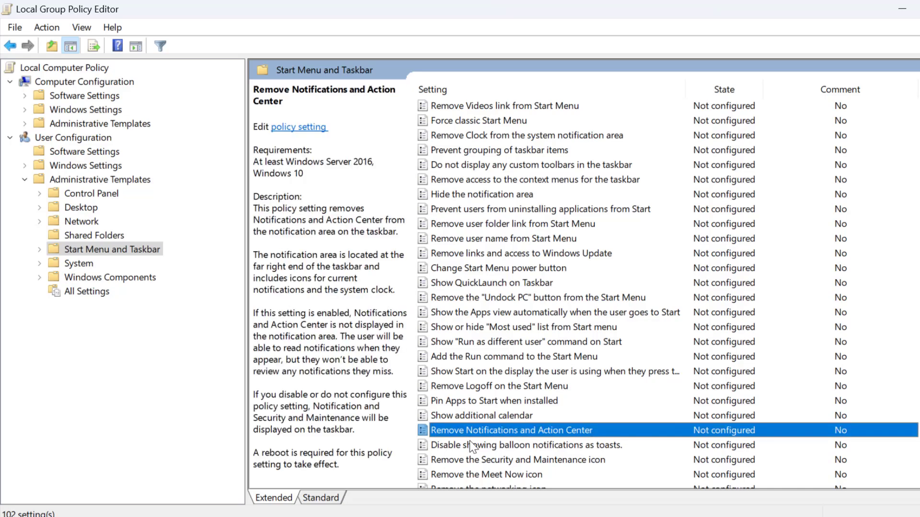
double_click(581, 431)
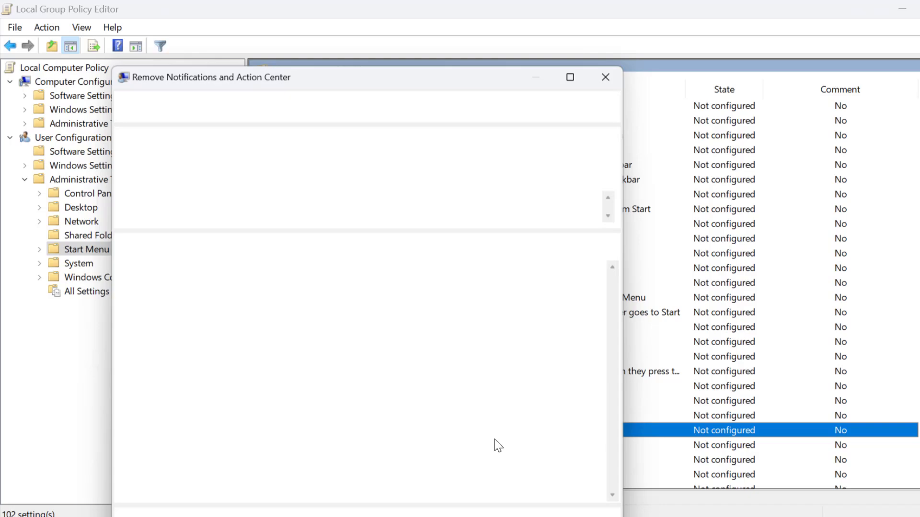
click(128, 181)
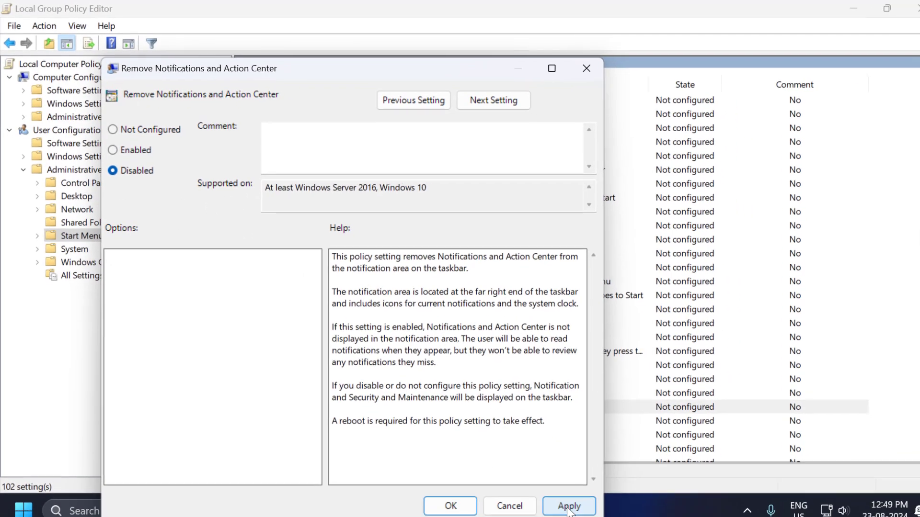
click(477, 516)
click(441, 498)
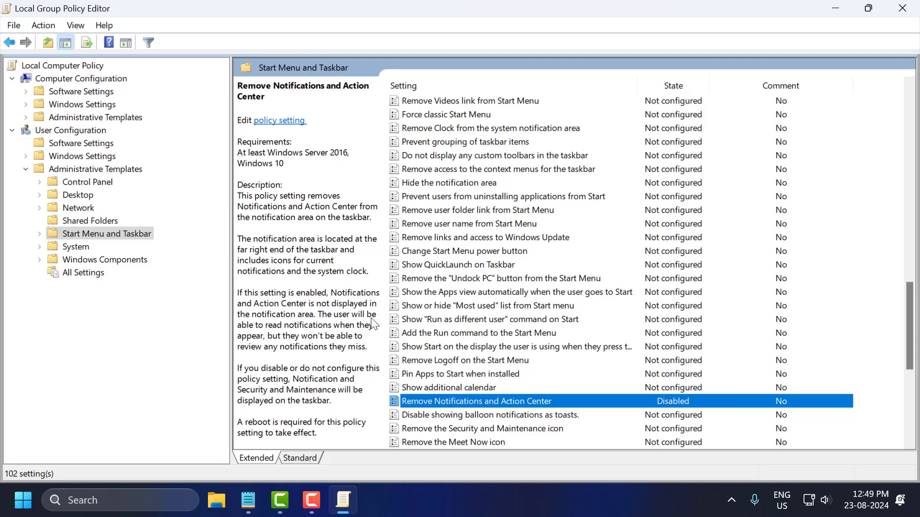
click(916, 3)
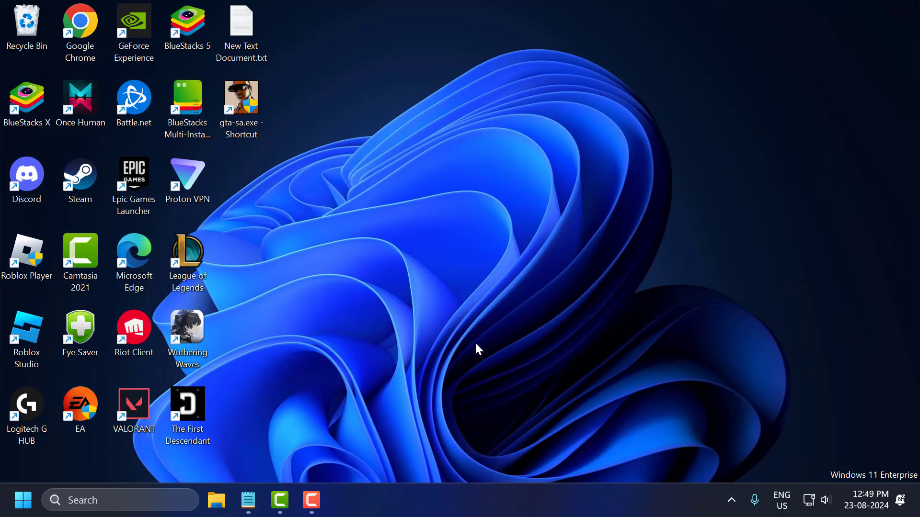